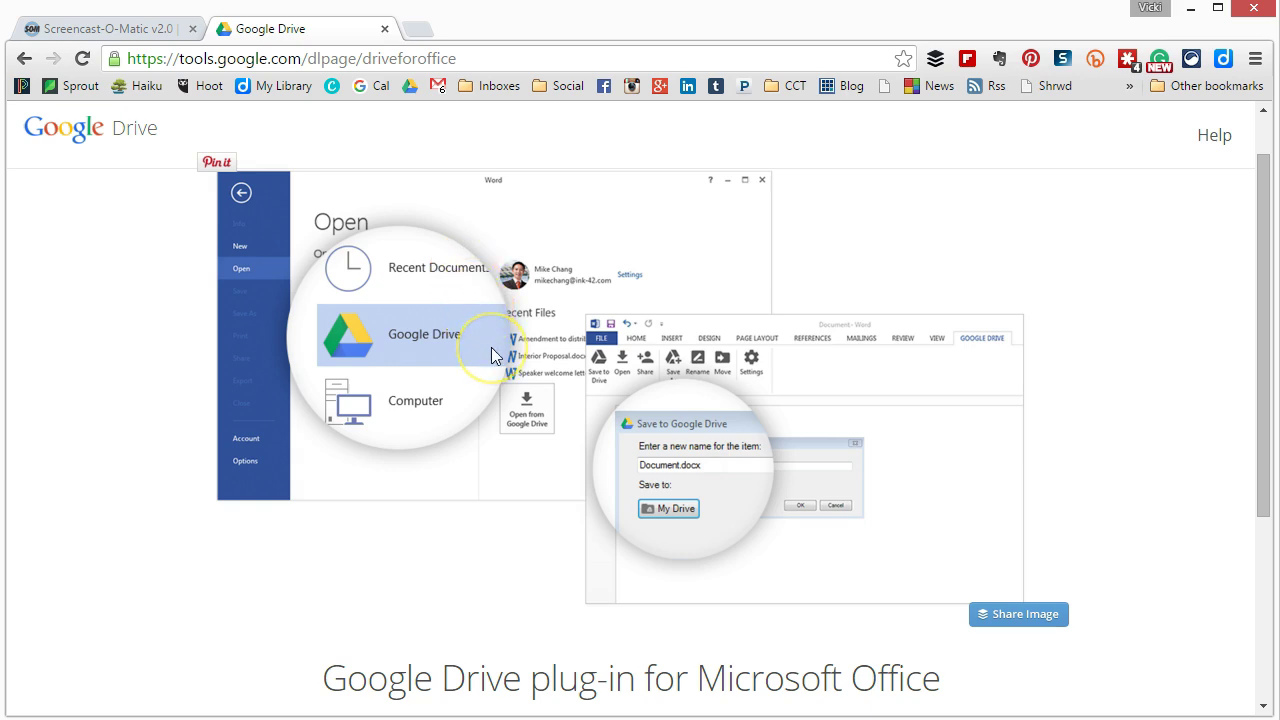
Download the Google Drive plug-in for Office, driveforoffice.exe, after accepting its terms of service.
scroll(491, 352, down, 2)
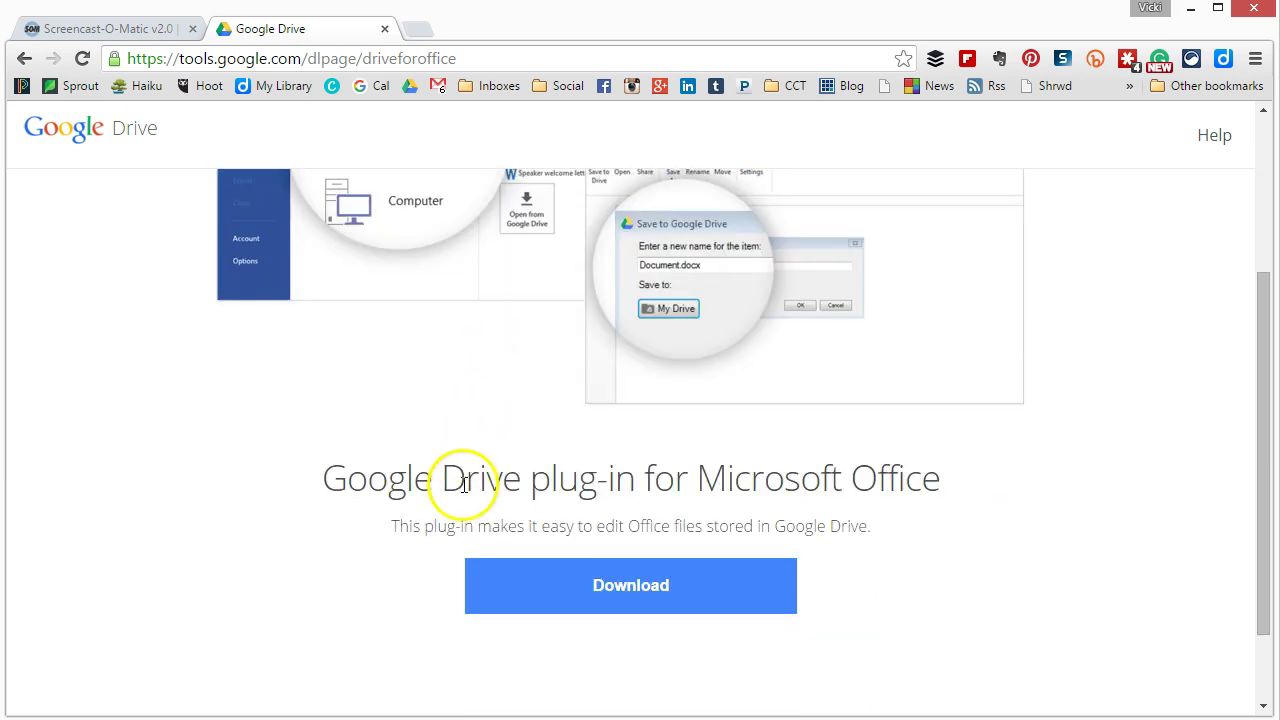
click(578, 583)
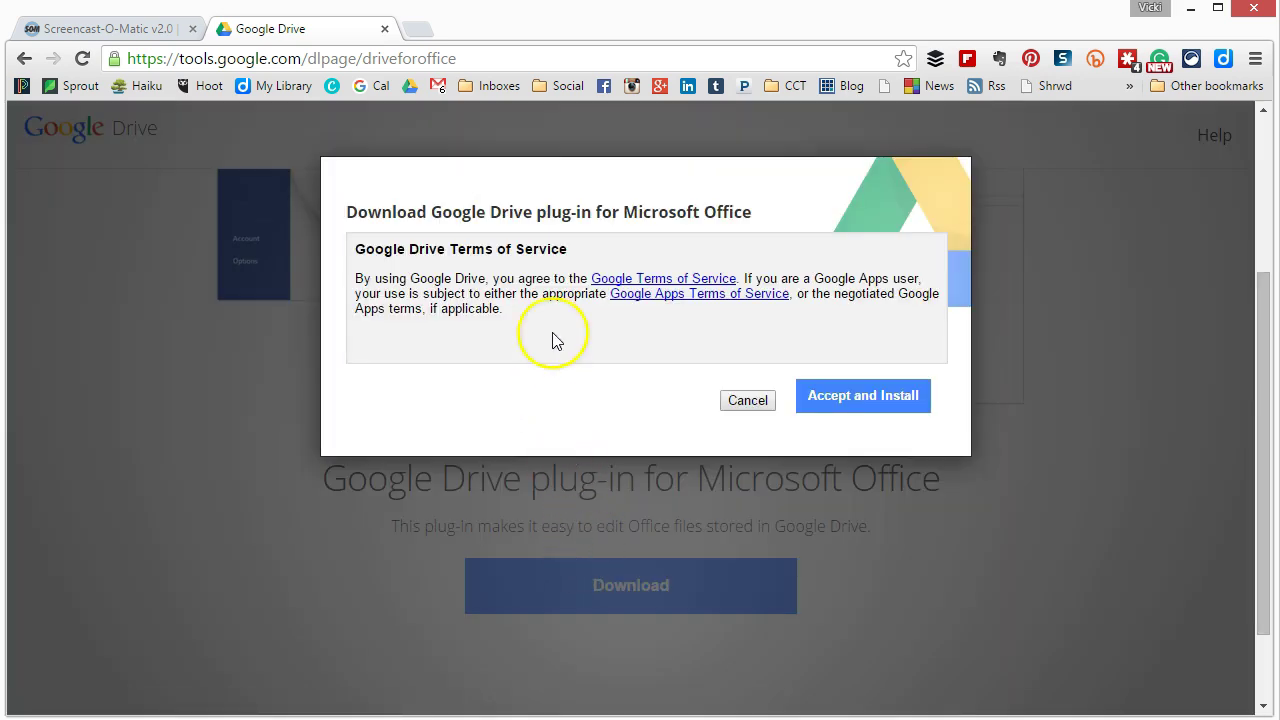
click(853, 400)
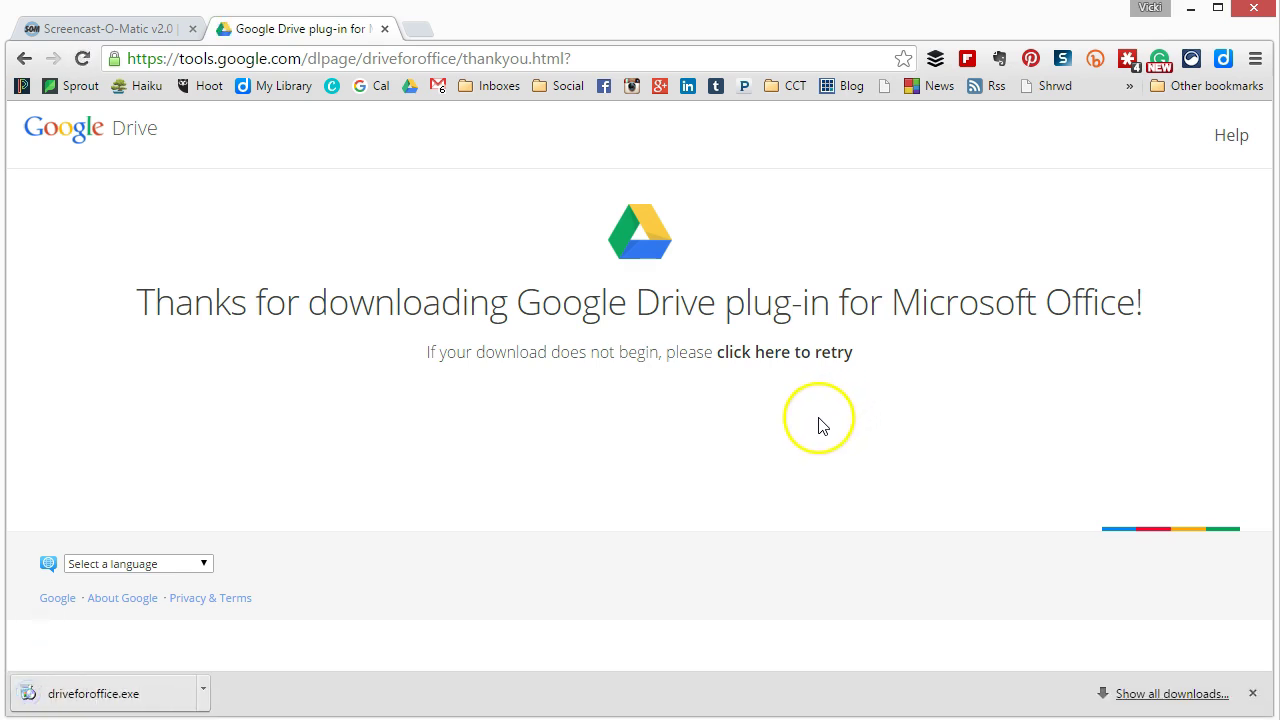
Run driveforoffice.exe to install the Drive plug-in, then dismiss the installation-complete message.
click(149, 691)
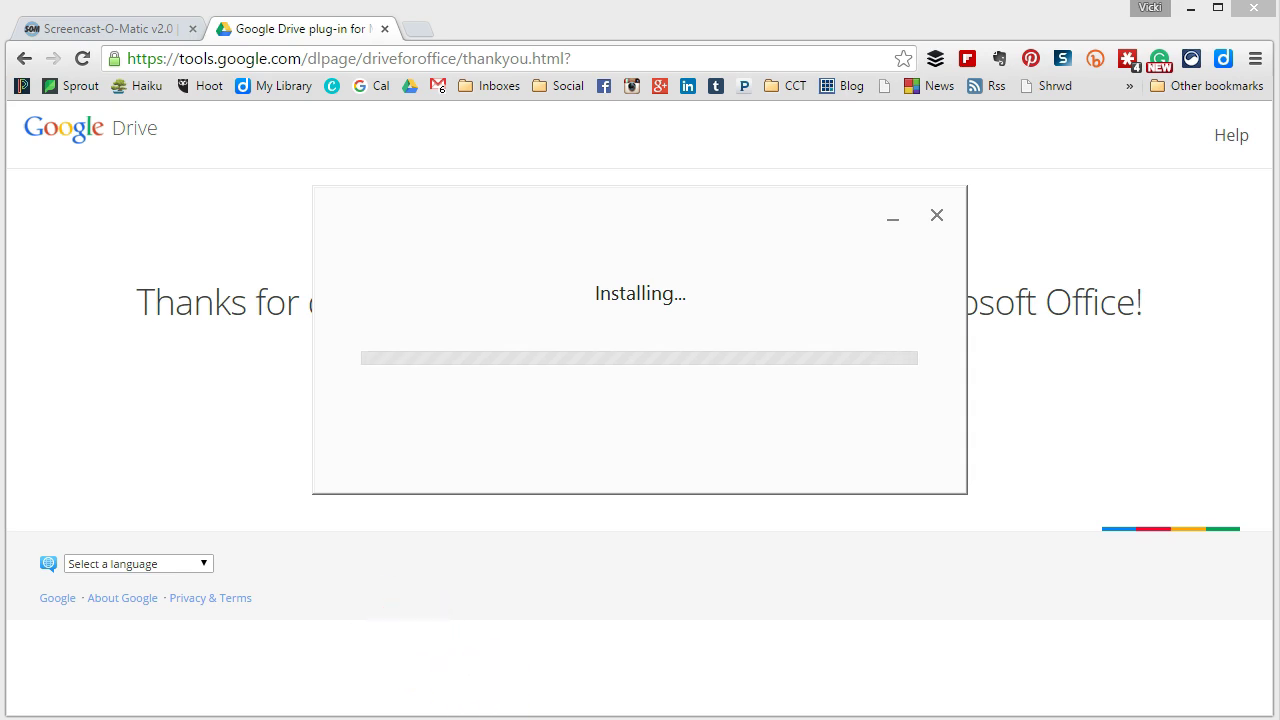
mouse_move(458, 719)
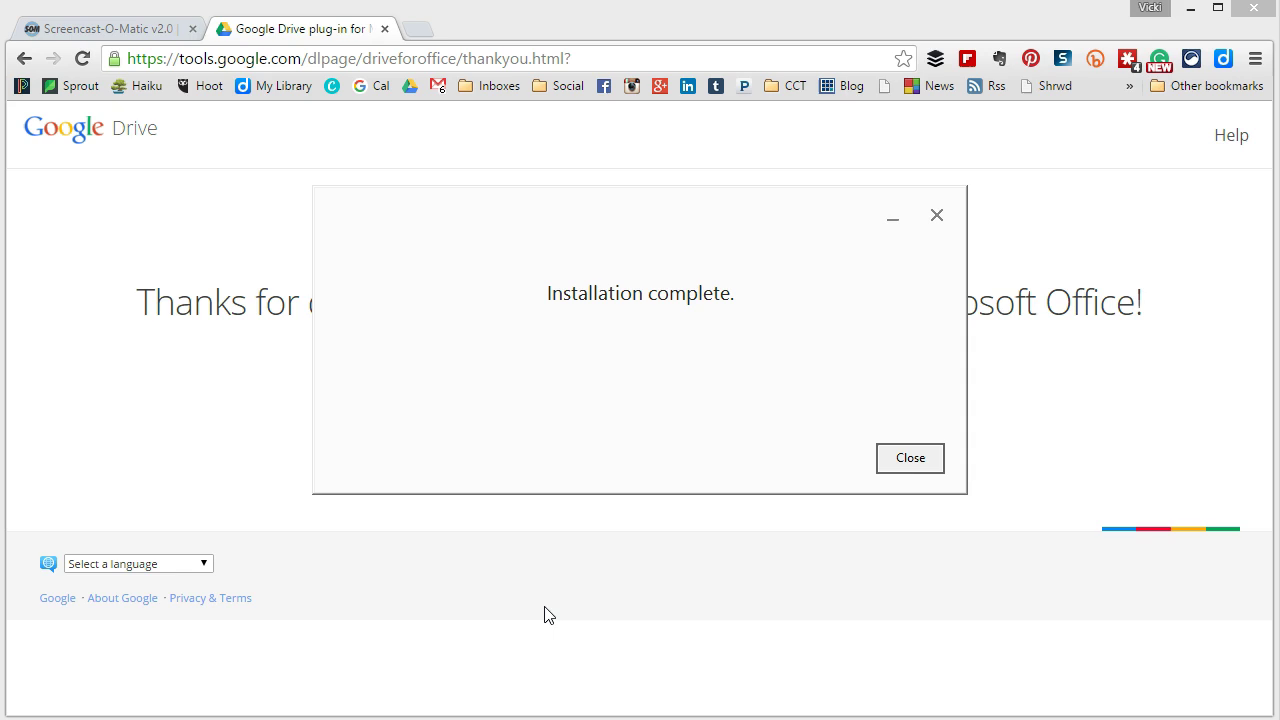
click(908, 464)
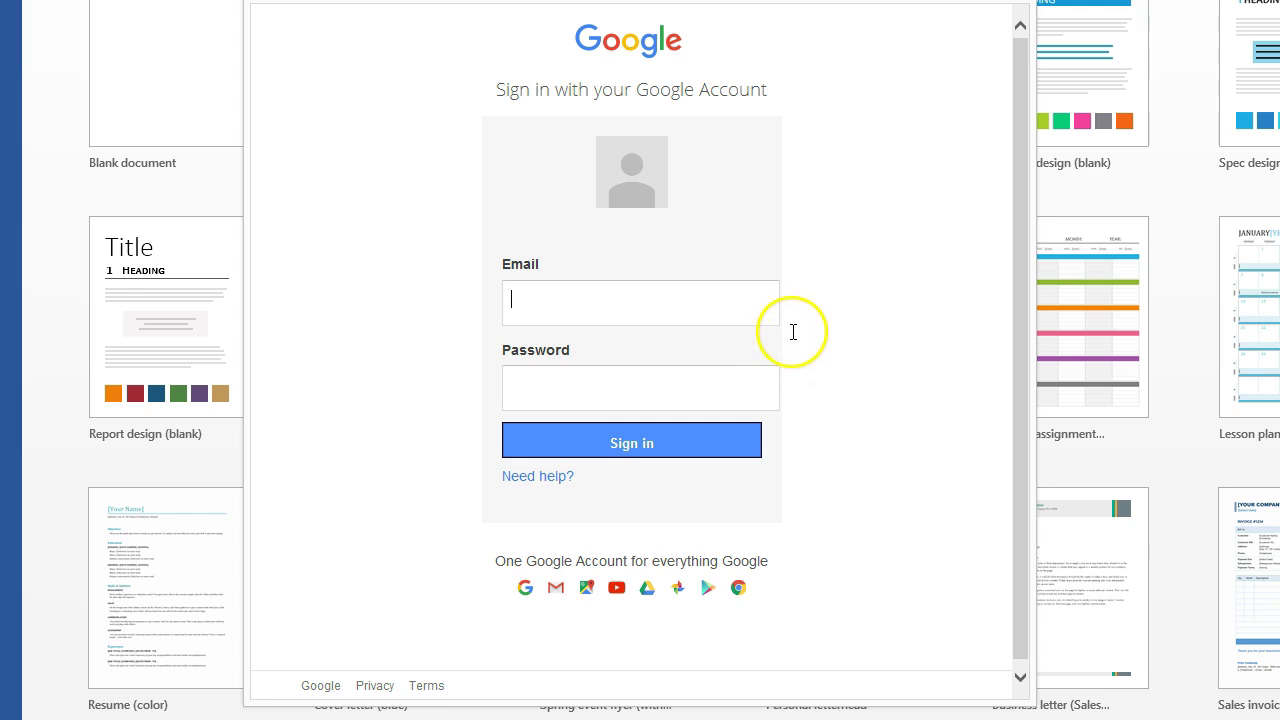
Sign in with the Google account, allow Drive file access, and complete the welcome screen.
click(727, 374)
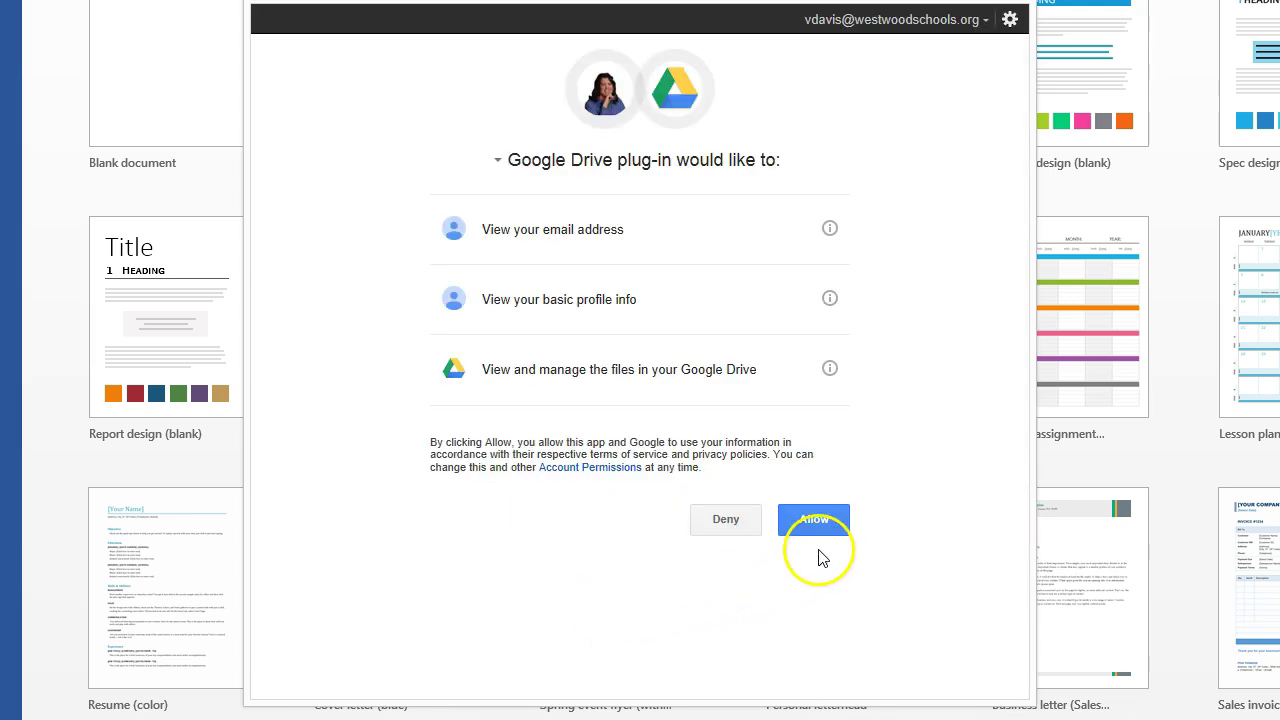
click(815, 518)
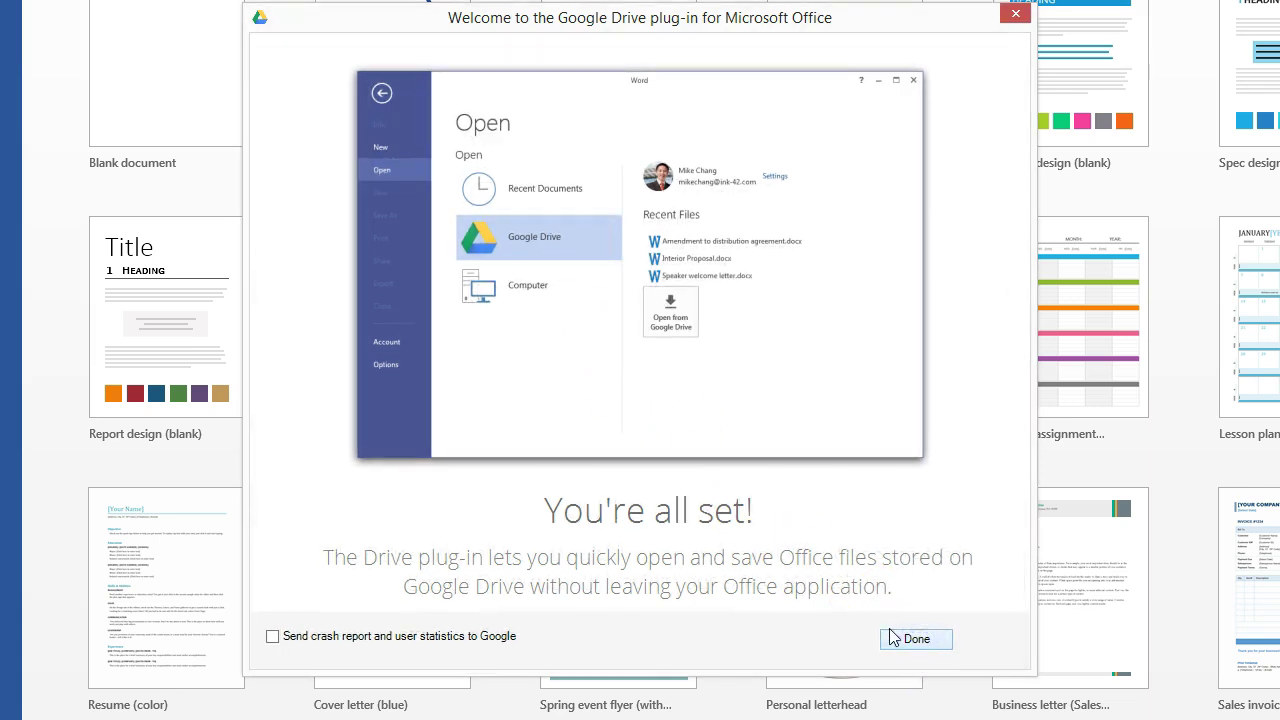
click(917, 645)
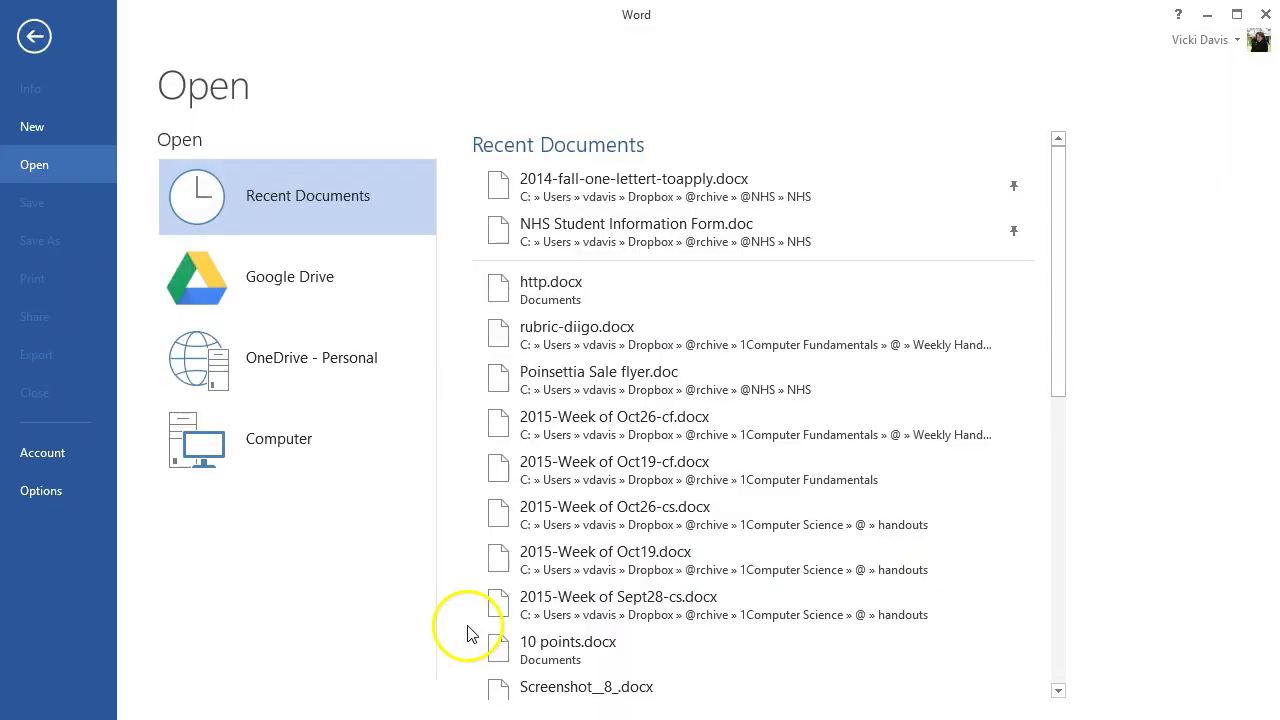
Open 'Lesson Plans 11/2/2011' from the Classes folder through Word's Google Drive location.
click(300, 282)
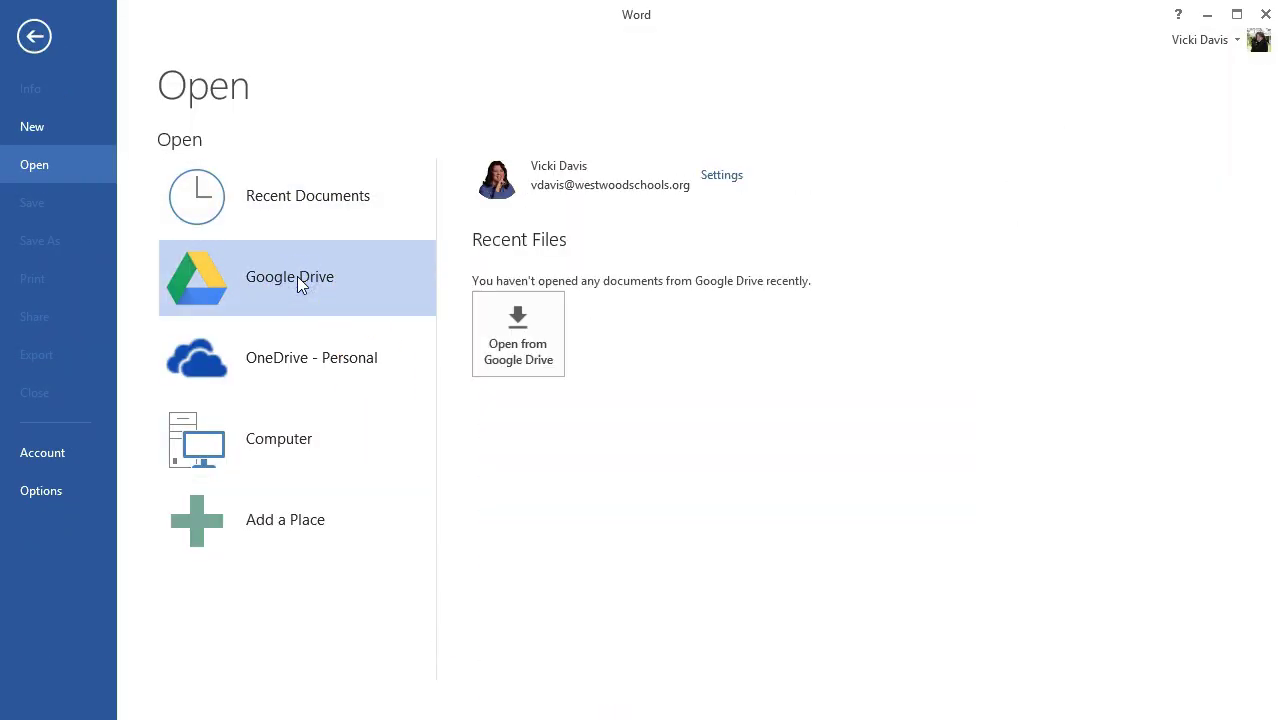
click(547, 370)
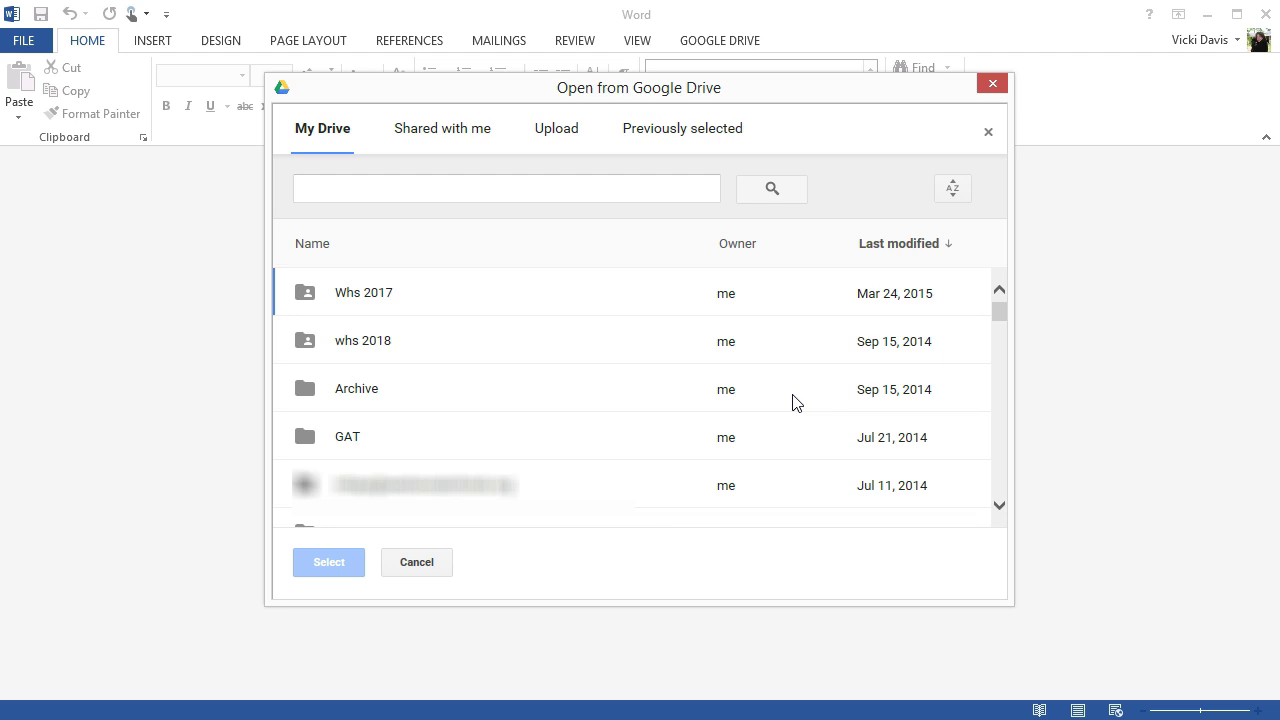
double_click(733, 445)
click(380, 383)
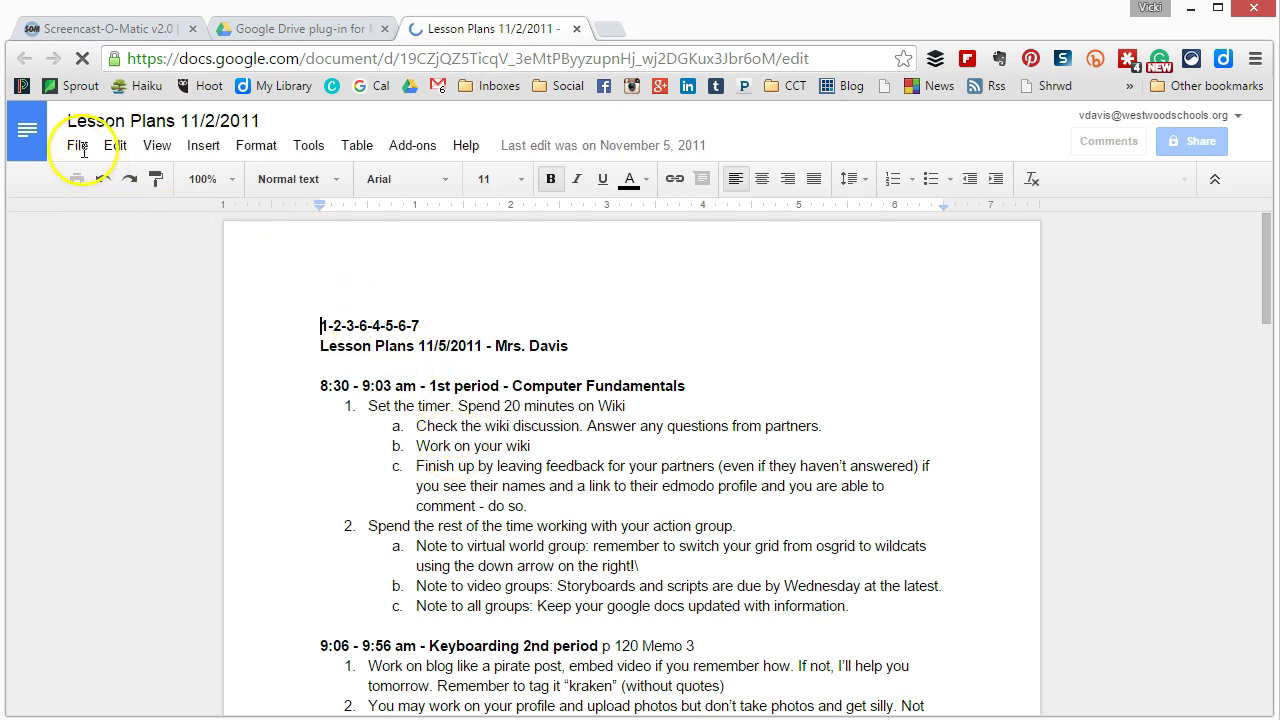
Download the lesson plan as LessonPlans1122011.docx and open the download in Word.
click(80, 146)
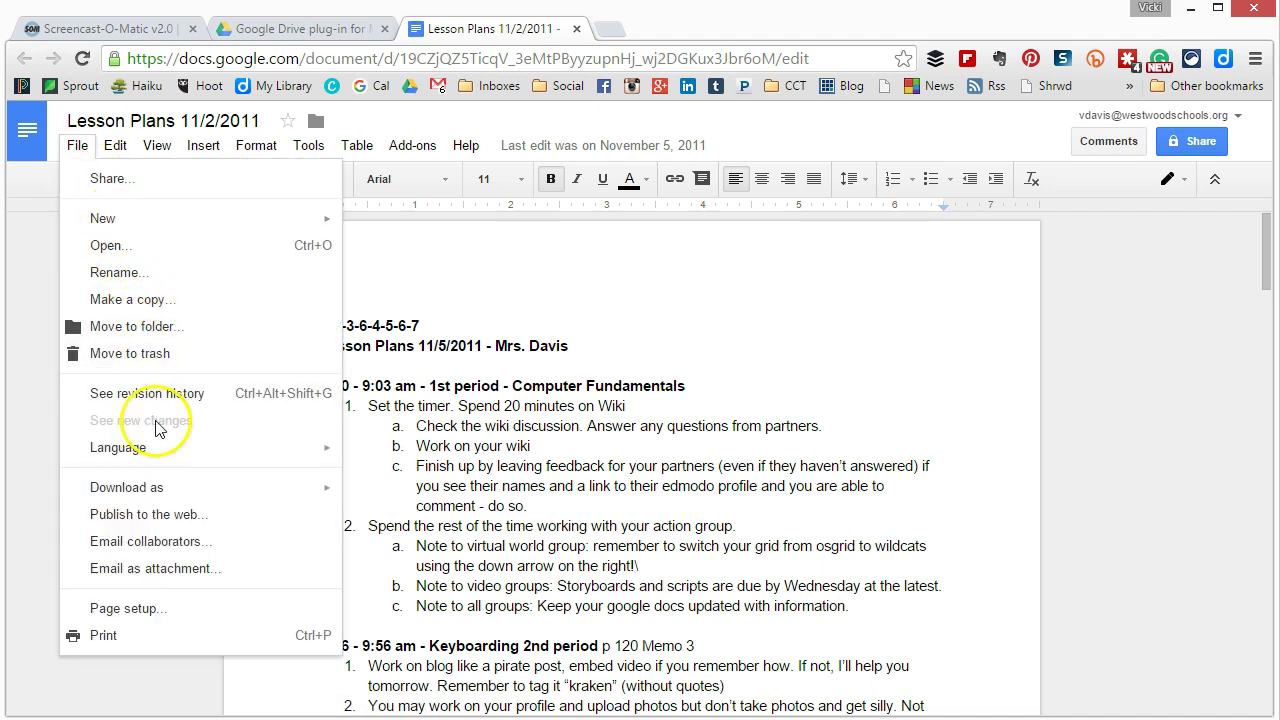
mouse_move(186, 491)
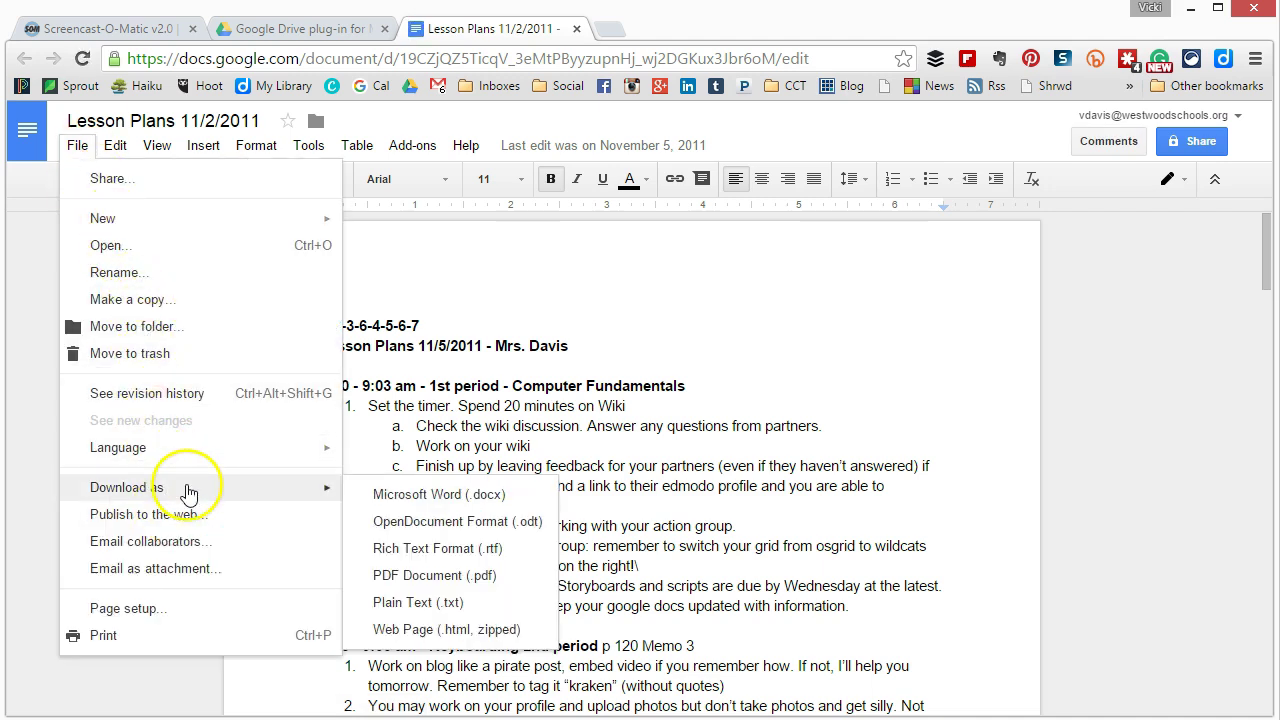
click(458, 500)
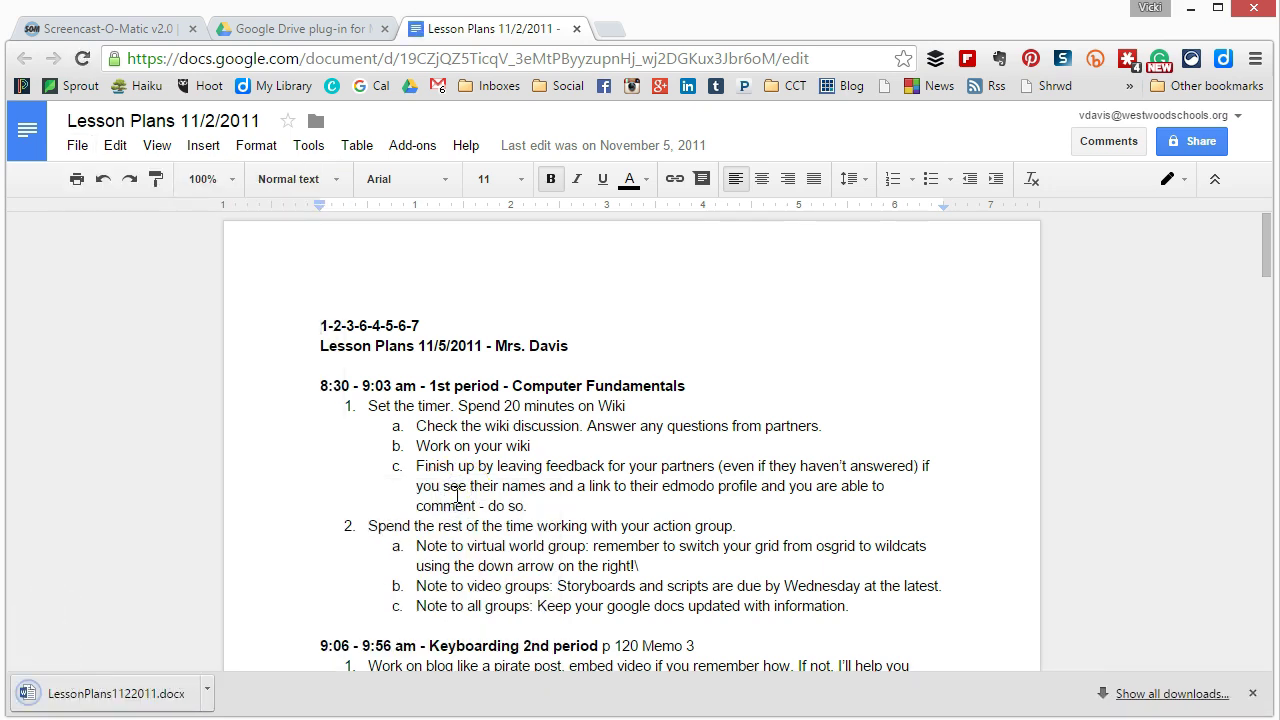
click(92, 690)
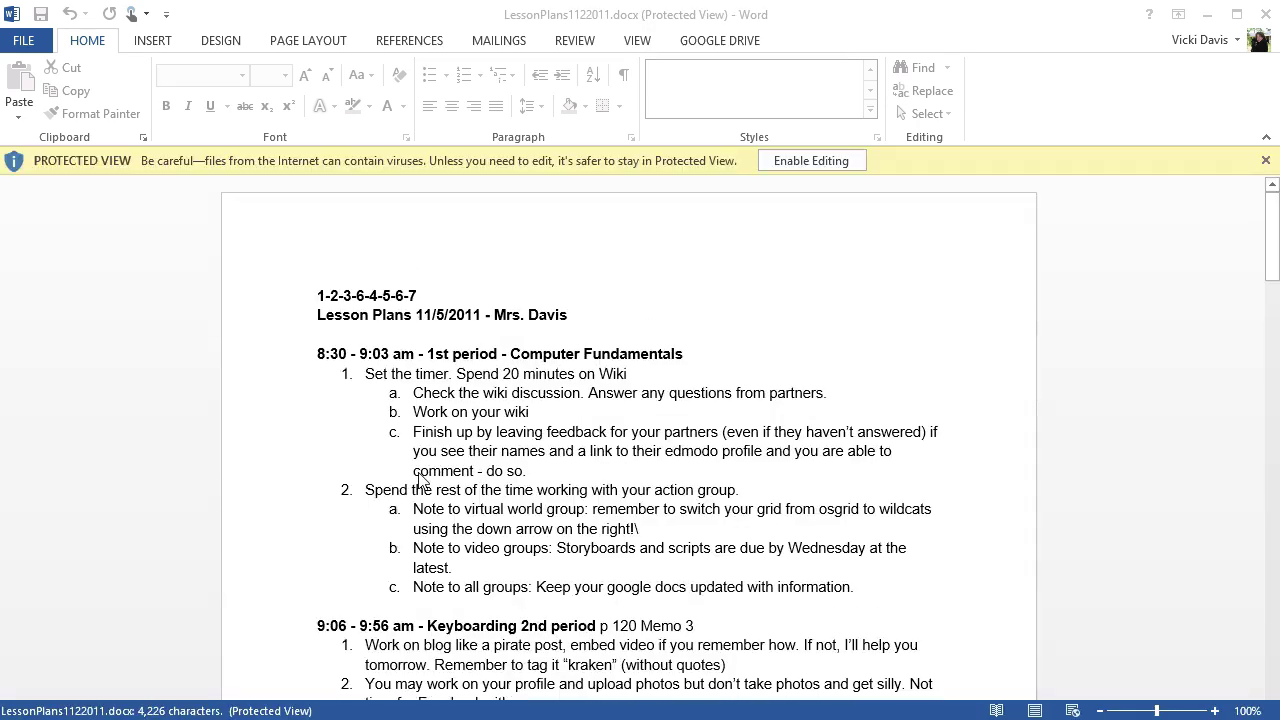
Enable editing on LessonPlans1122011.docx and show the GOOGLE DRIVE ribbon commands.
click(662, 324)
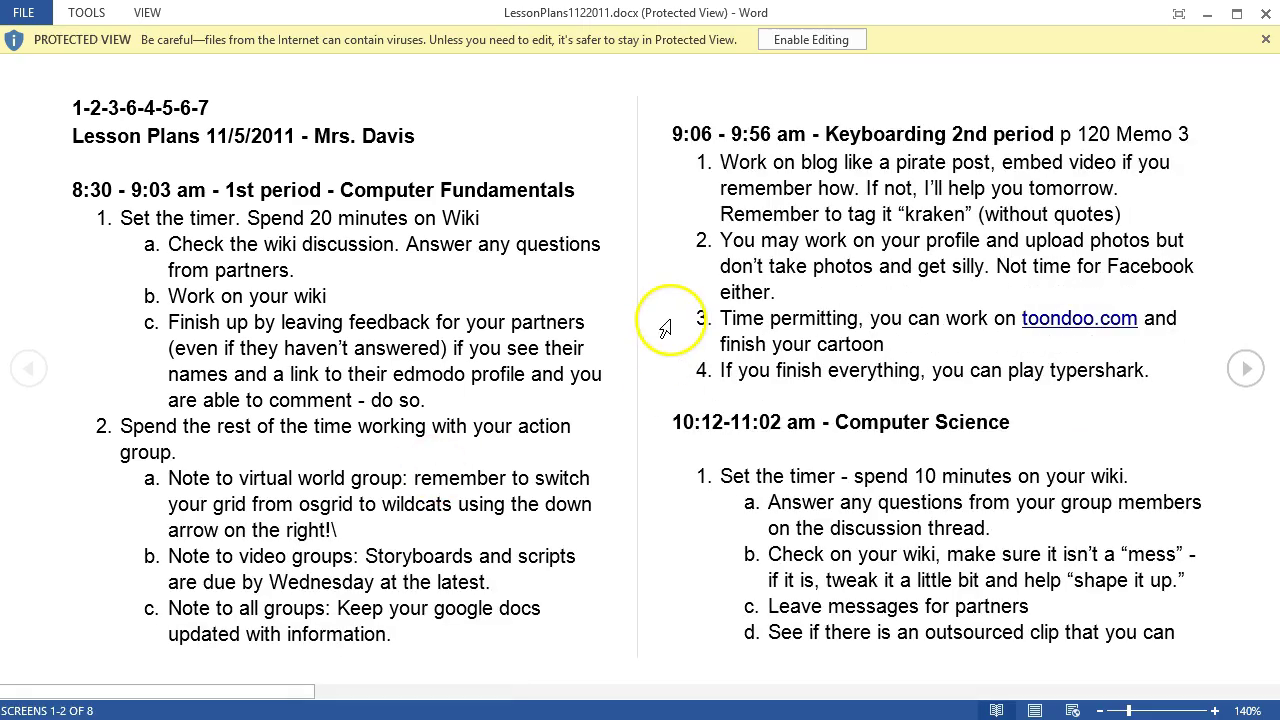
click(815, 40)
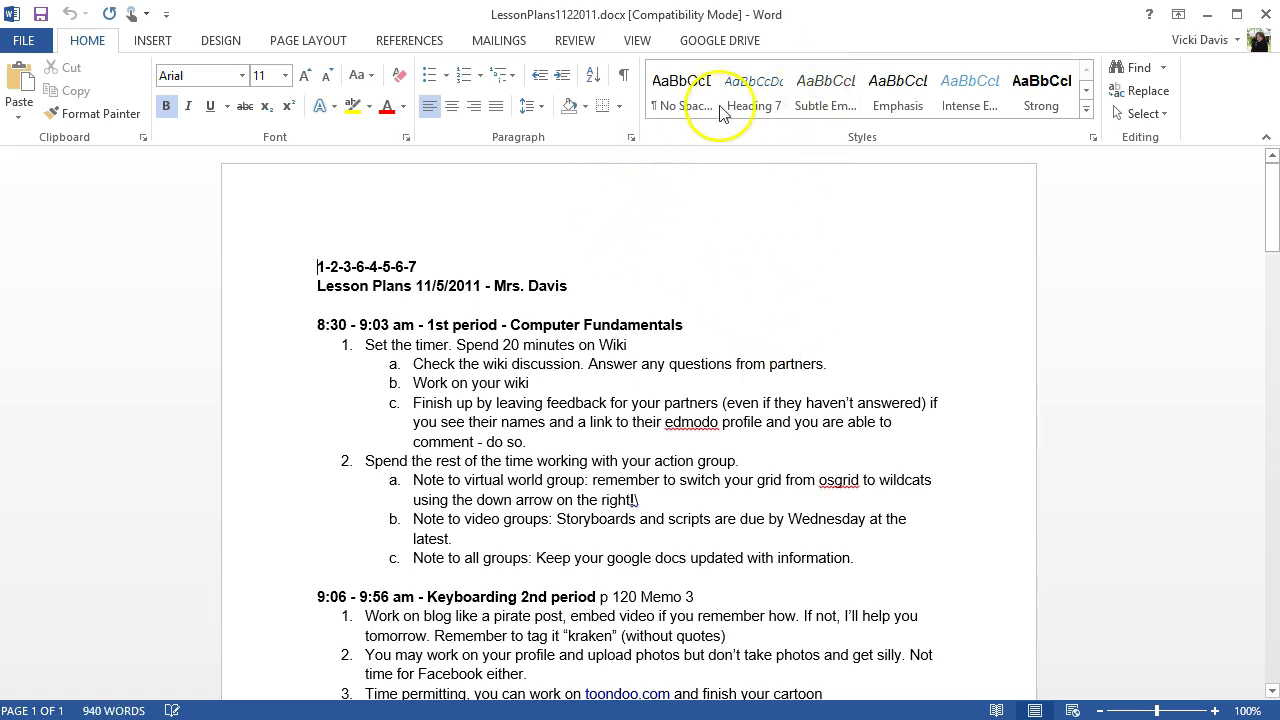
click(743, 46)
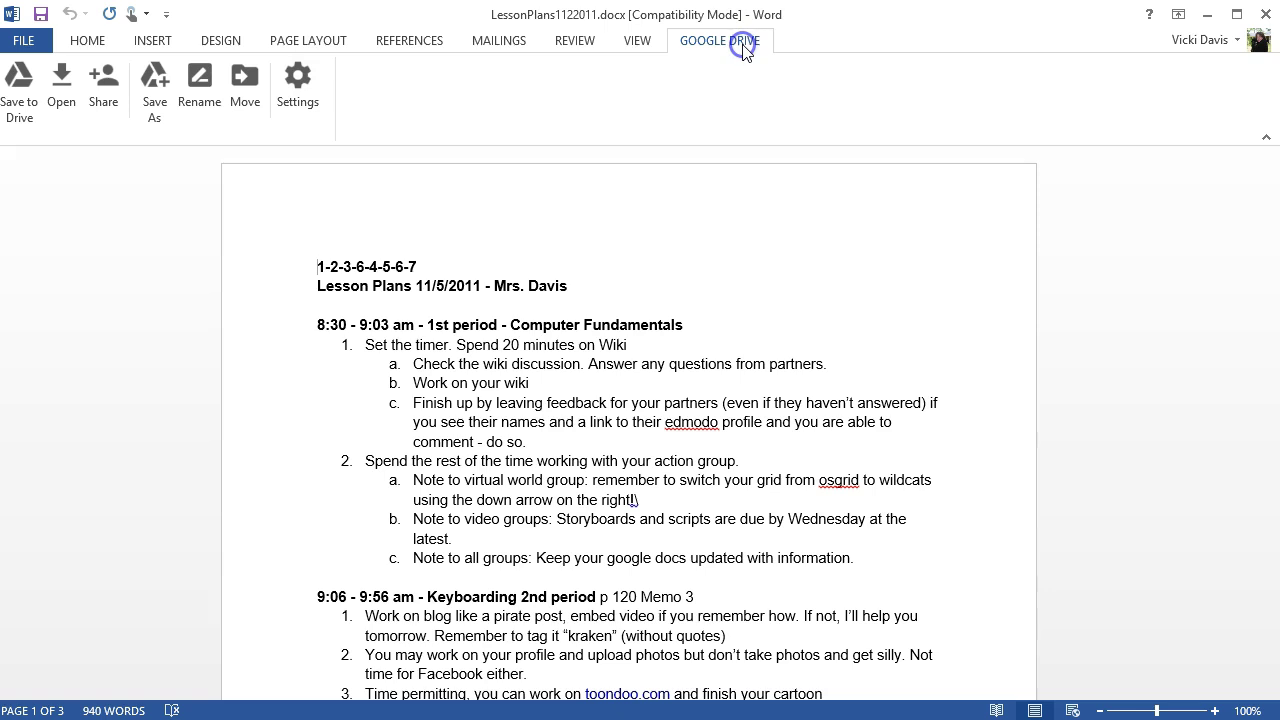
Save the document to Drive as 'Lesson Plan demo' in the shared Whs 2017 folder.
click(20, 95)
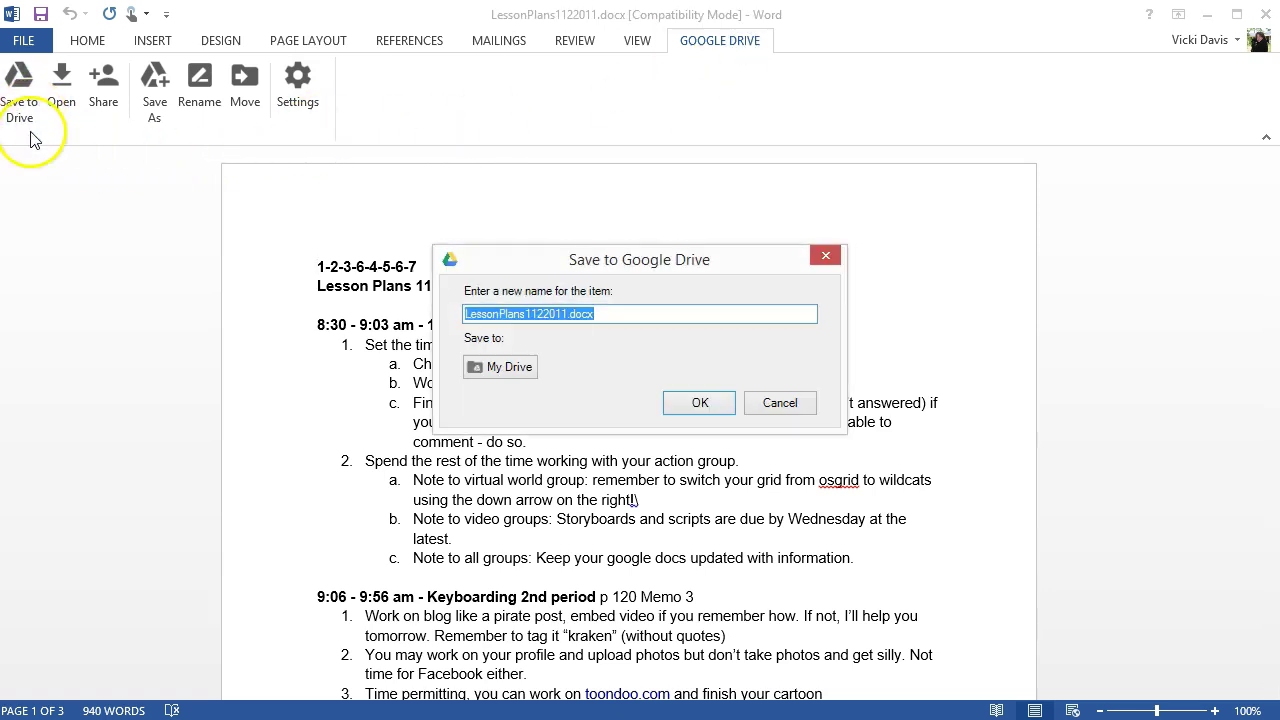
text(Les)
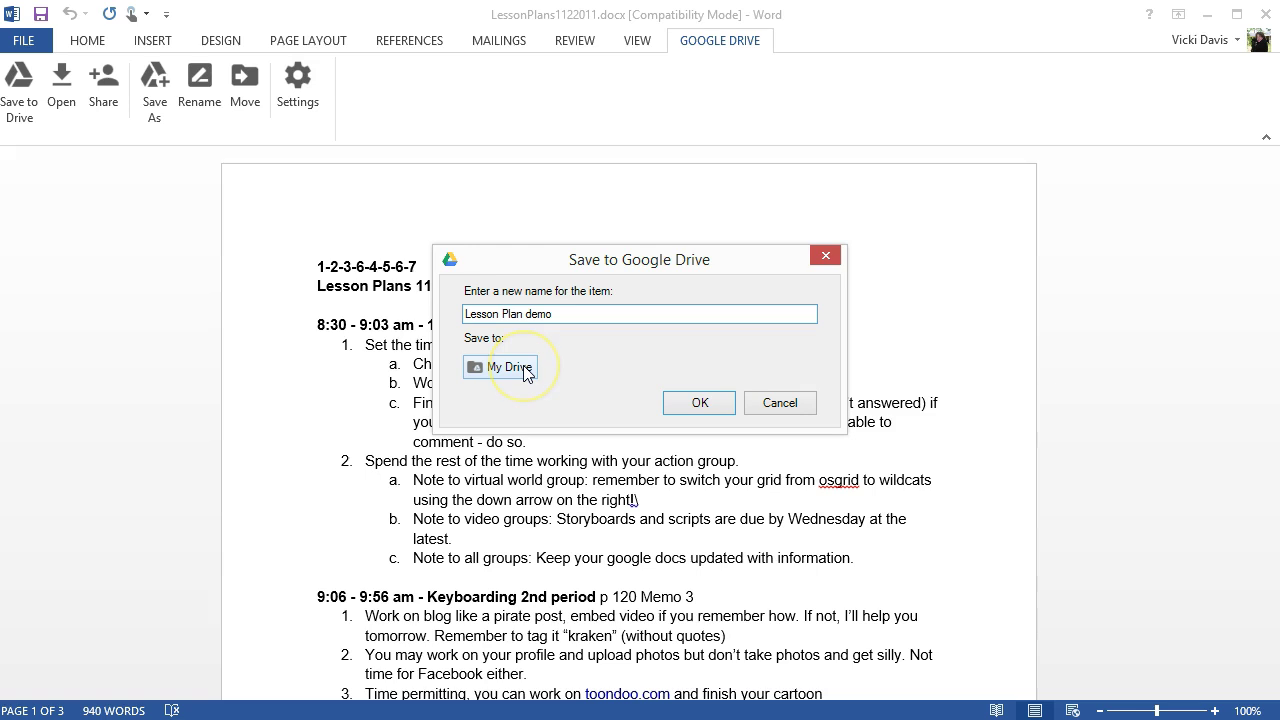
click(505, 367)
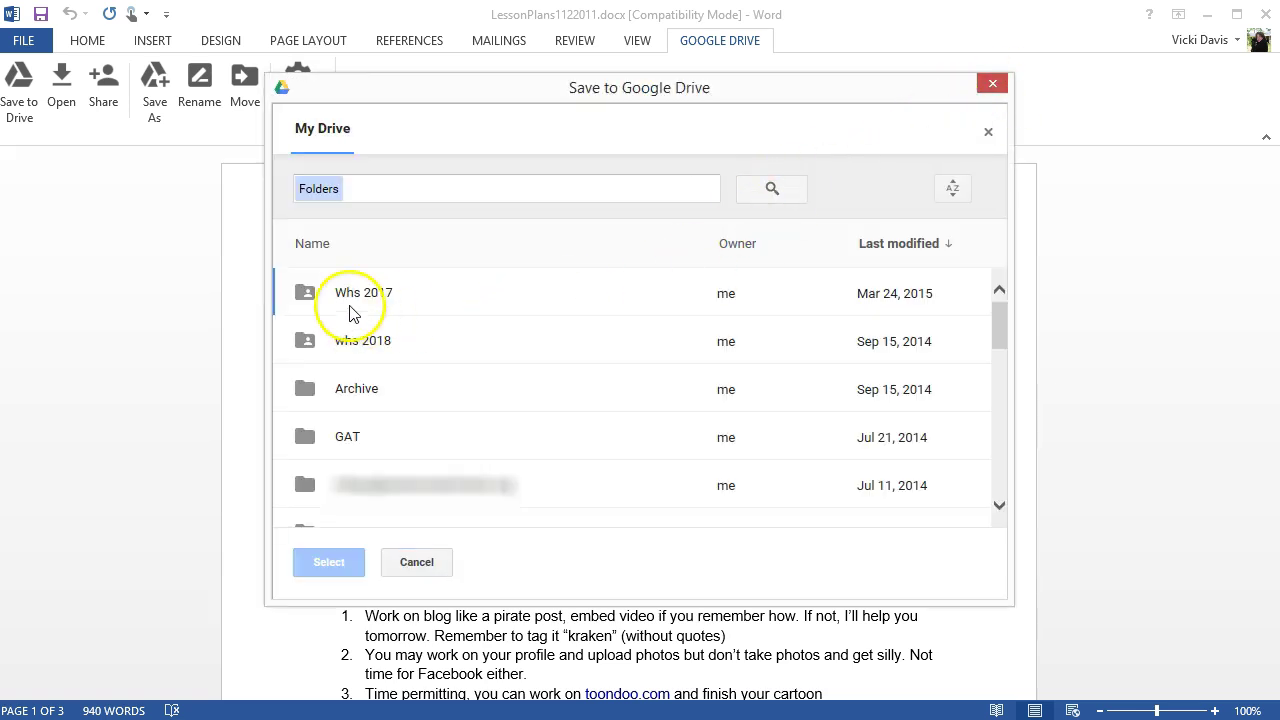
click(332, 305)
click(328, 562)
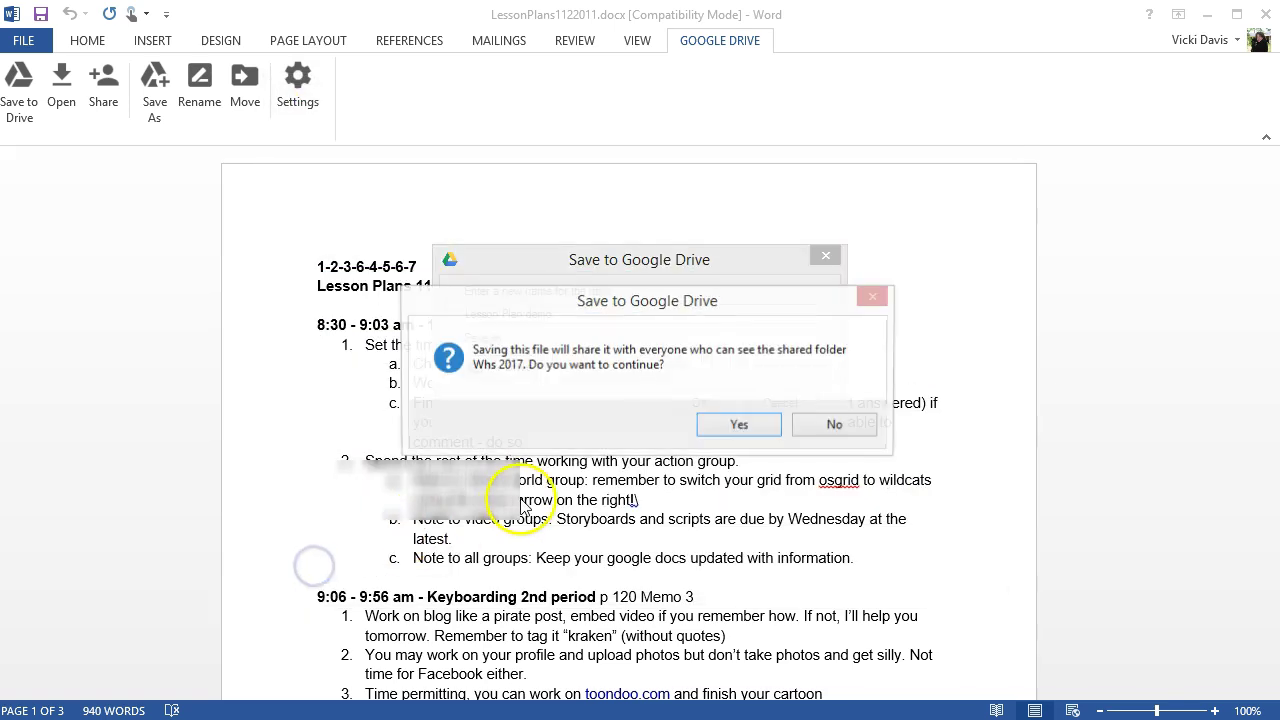
click(735, 428)
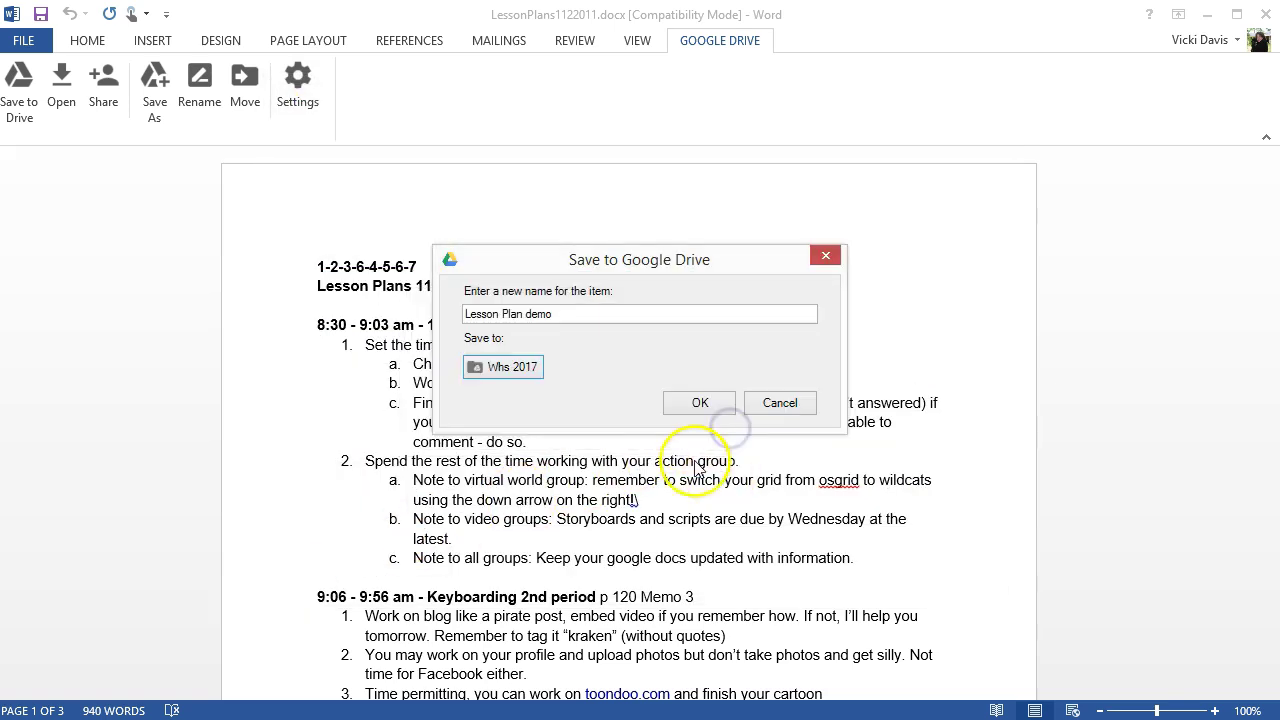
click(700, 403)
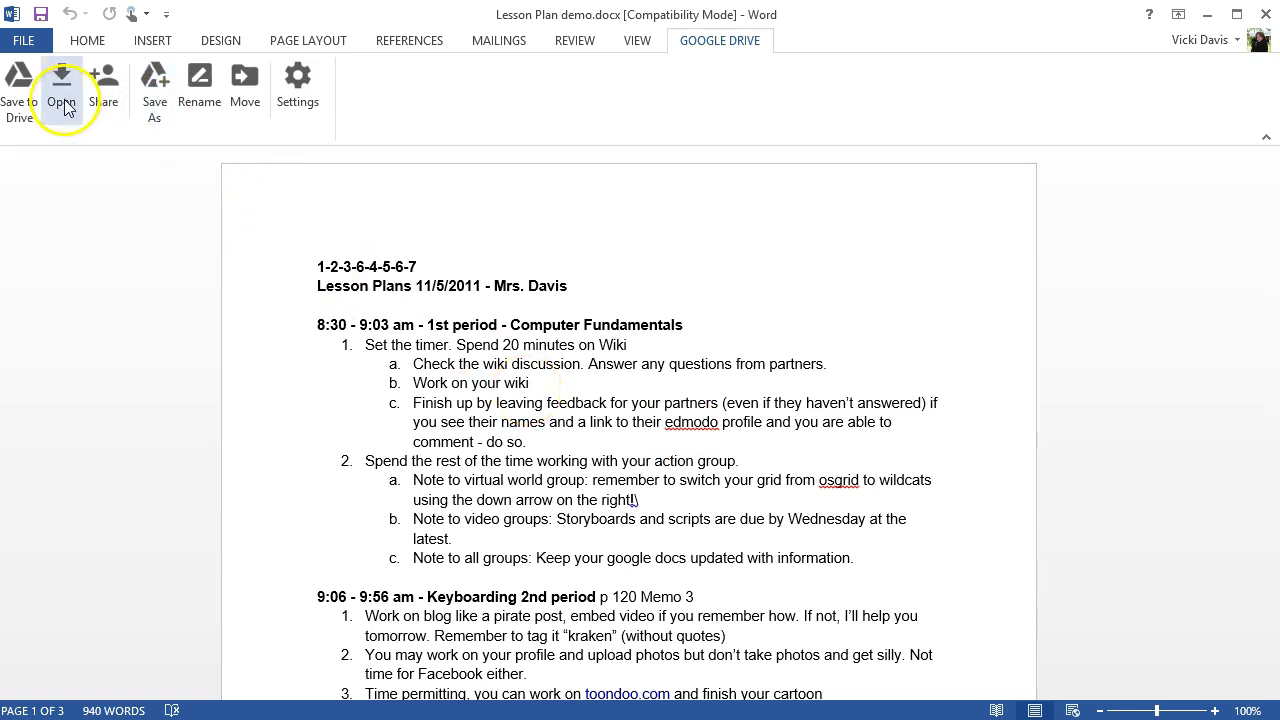
click(103, 85)
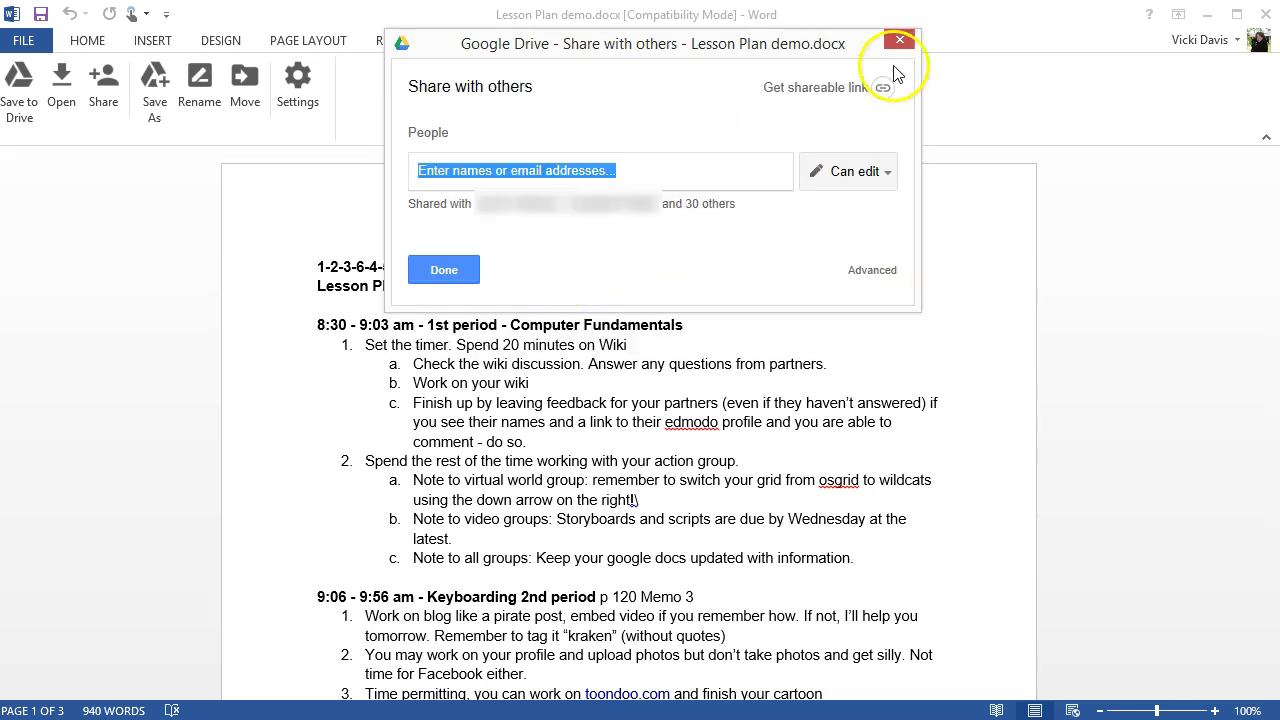
click(906, 45)
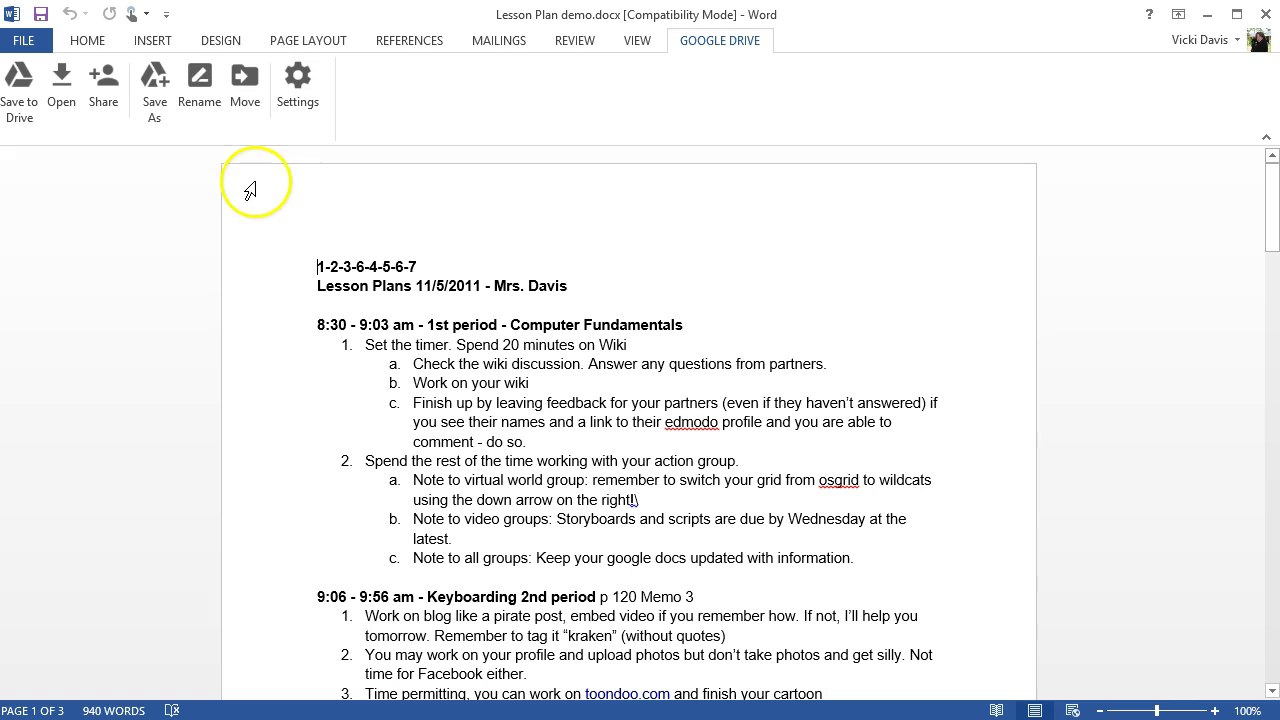
Leave the plug-in's Show setting at 'Microsoft Office and Google Docs files', then switch to Google Docs.
click(299, 101)
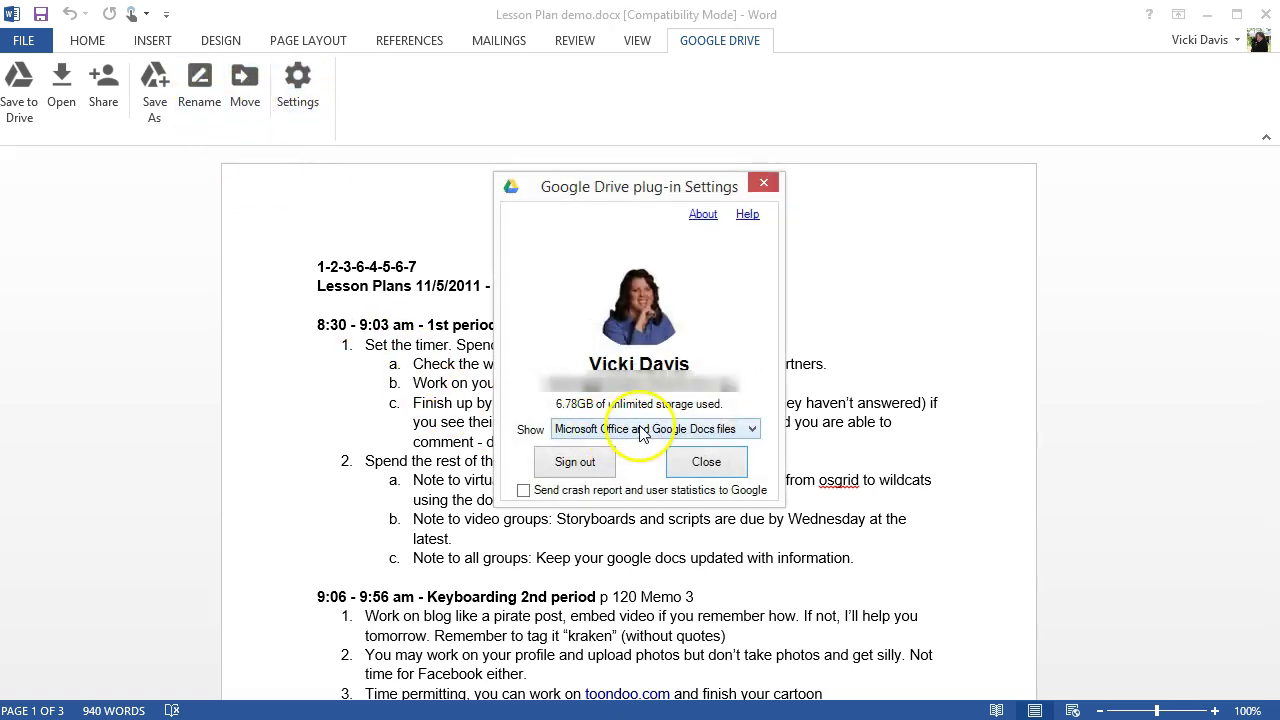
click(733, 429)
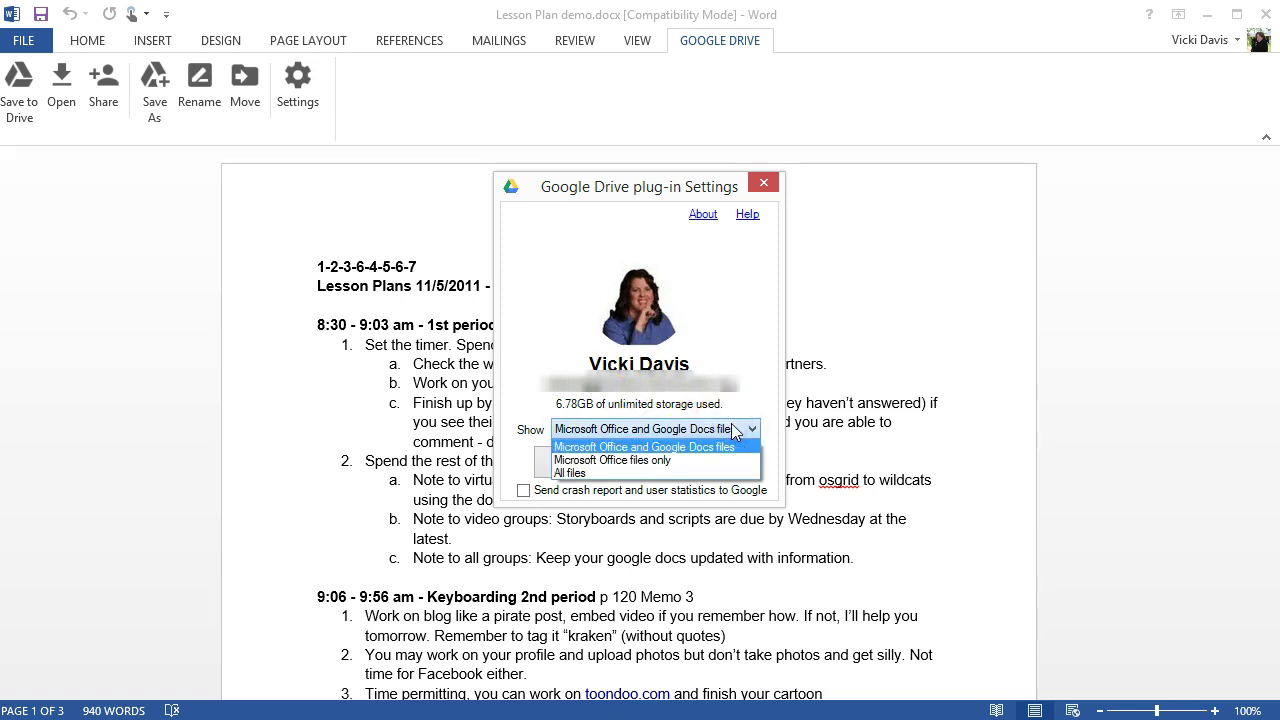
click(660, 460)
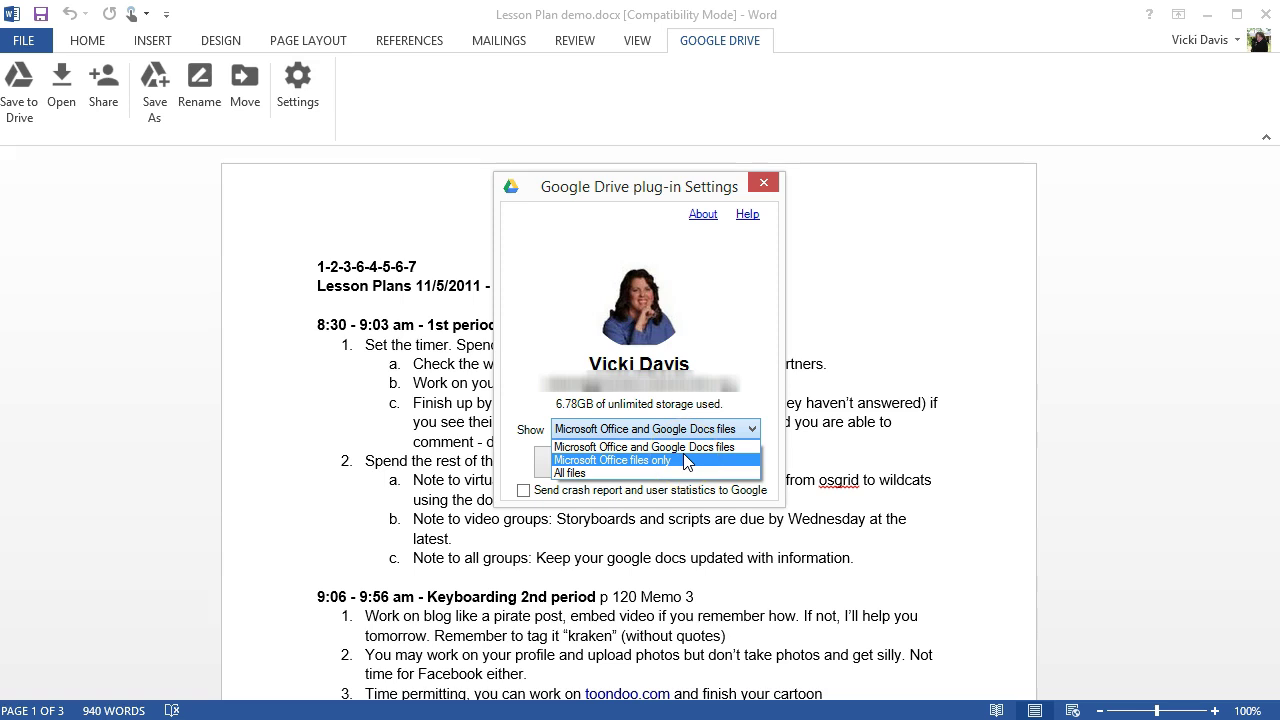
click(762, 320)
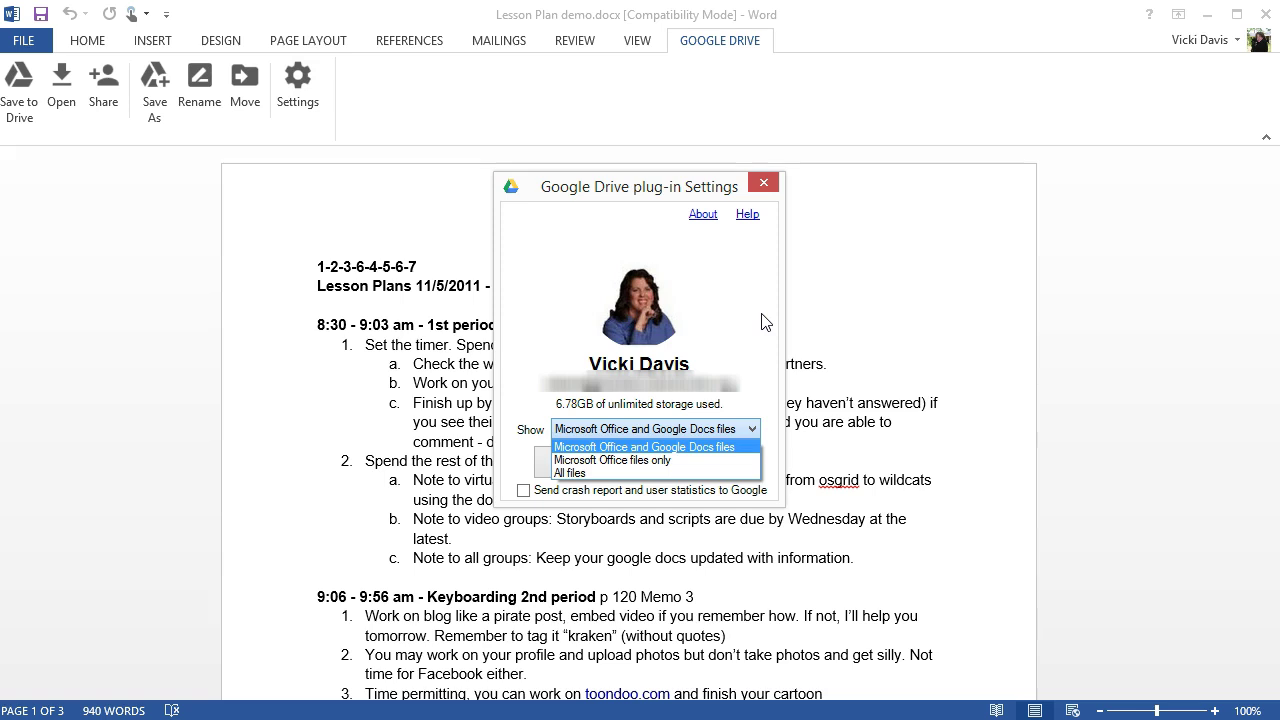
click(762, 320)
click(737, 466)
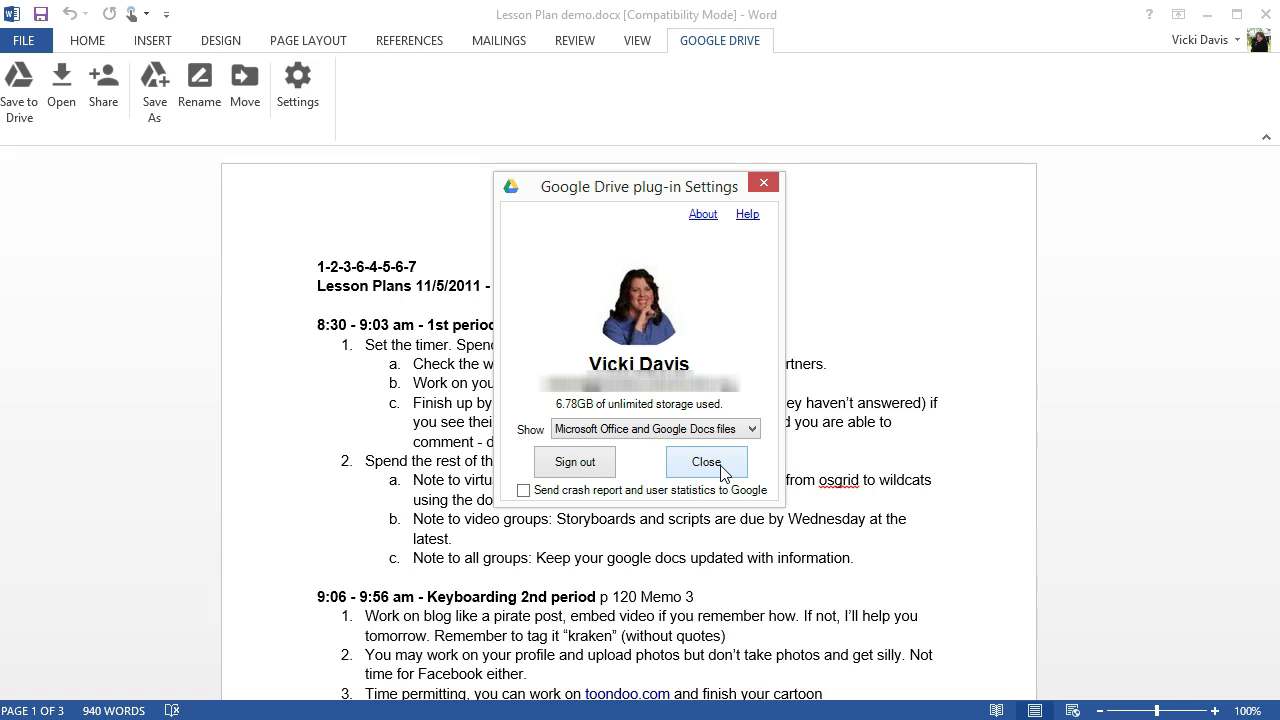
click(722, 470)
click(480, 662)
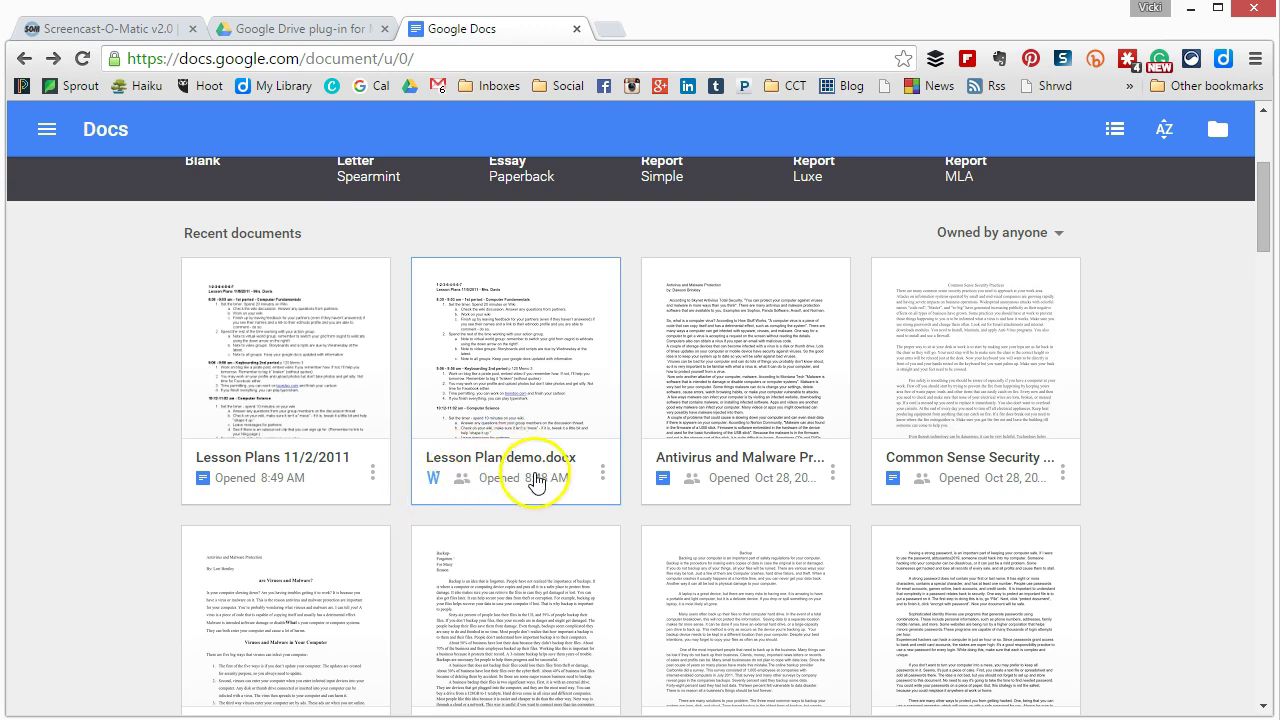
Convert Lesson Plan demo.docx with EDIT AS GOOGLE DOCS and return to the recent documents list.
click(545, 395)
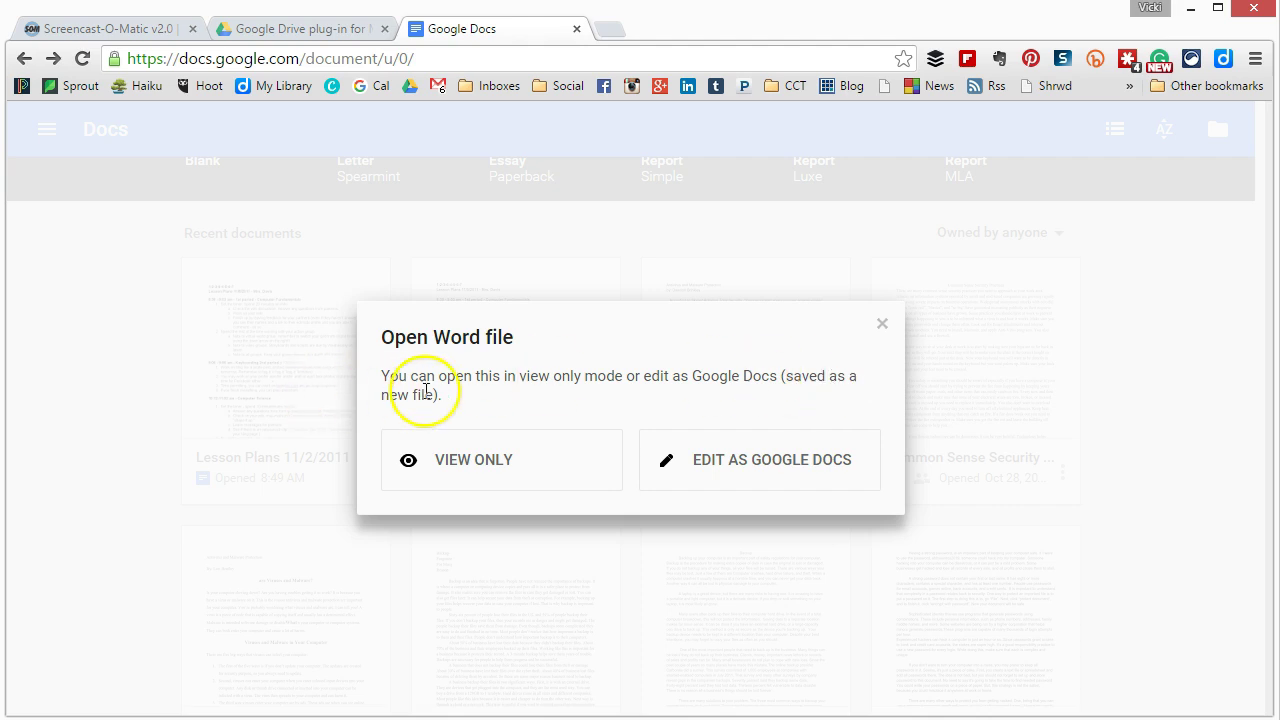
click(785, 473)
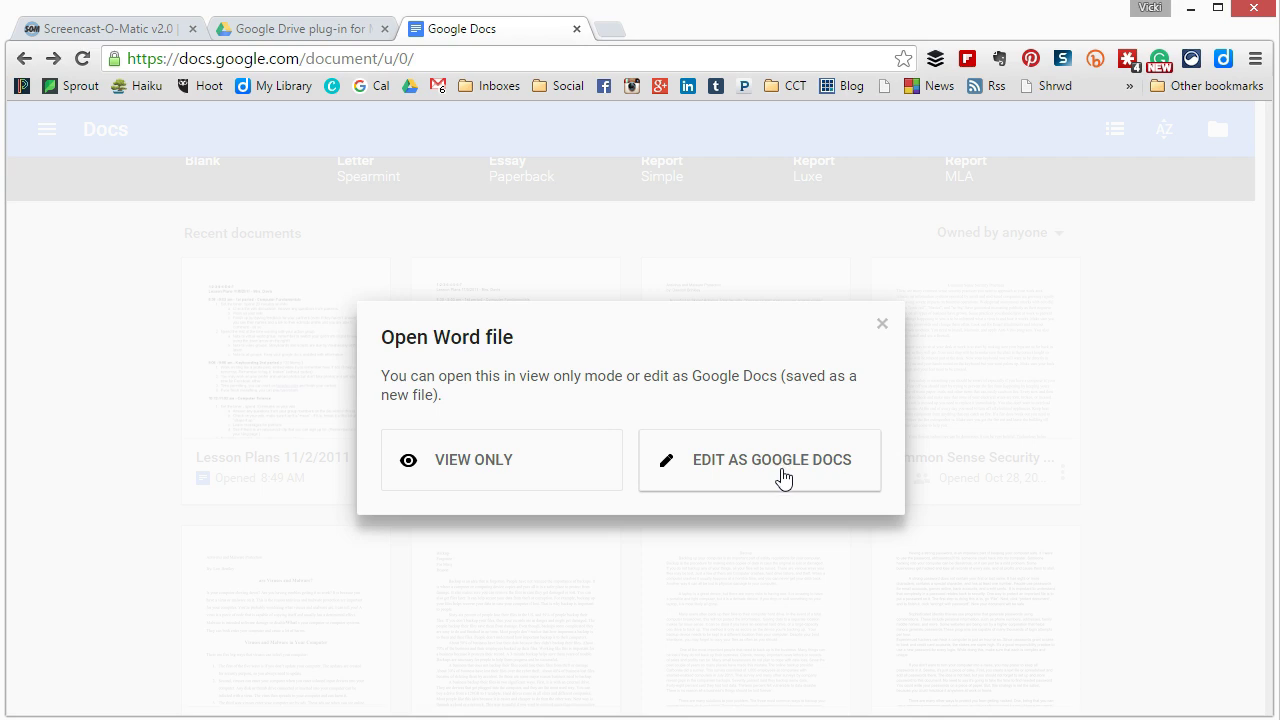
click(784, 478)
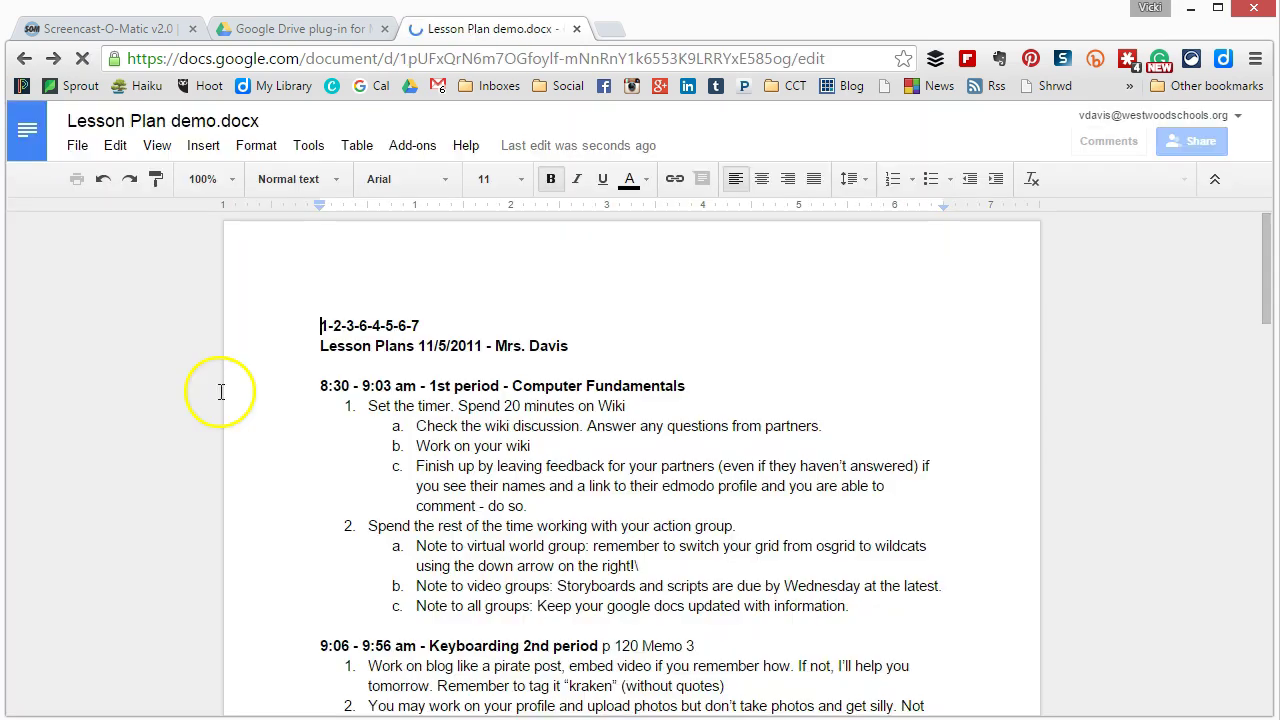
key(alt+Left)
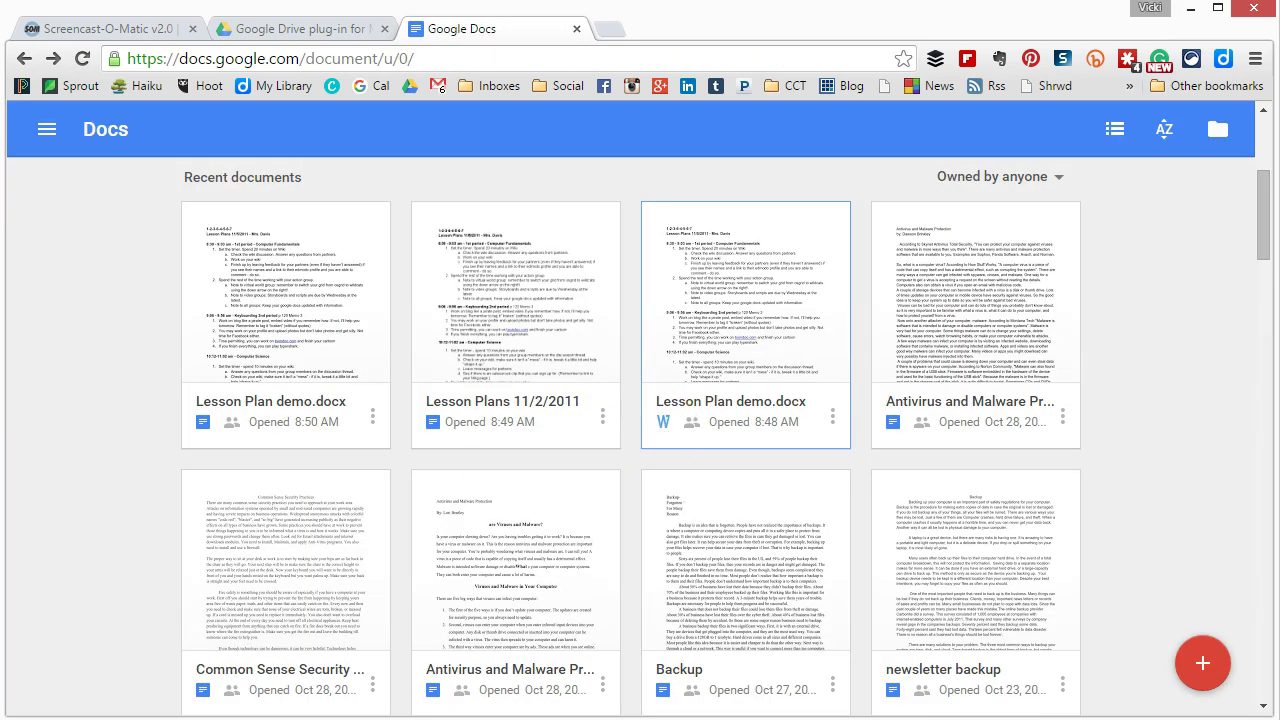